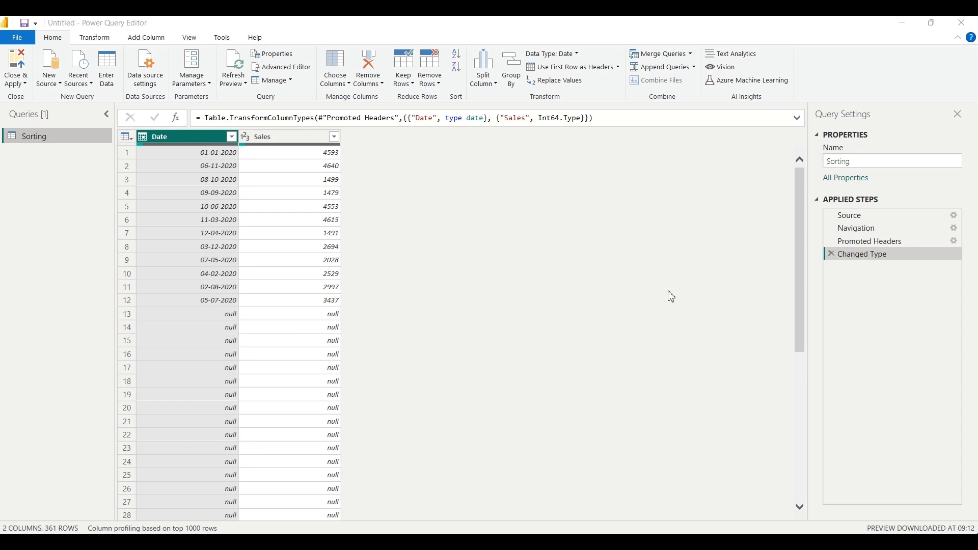
{"action": "mouse_move", "coordinate": [799, 317]}
{"action": "left_mouse_down"}
{"action": "mouse_move", "coordinate": [799, 470]}
{"action": "mouse_move", "coordinate": [806, 308]}
{"action": "left_mouse_up"}
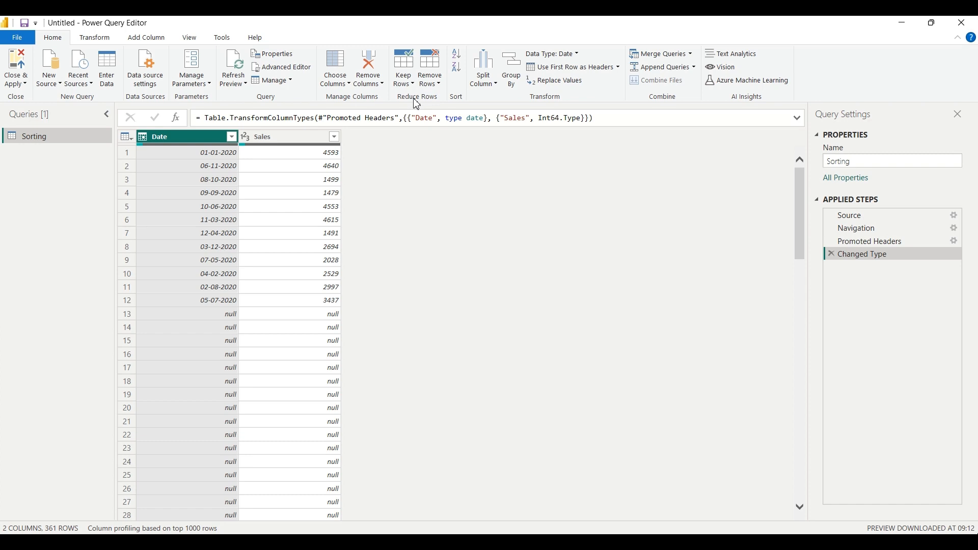
{"action": "left_click", "coordinate": [406, 81]}
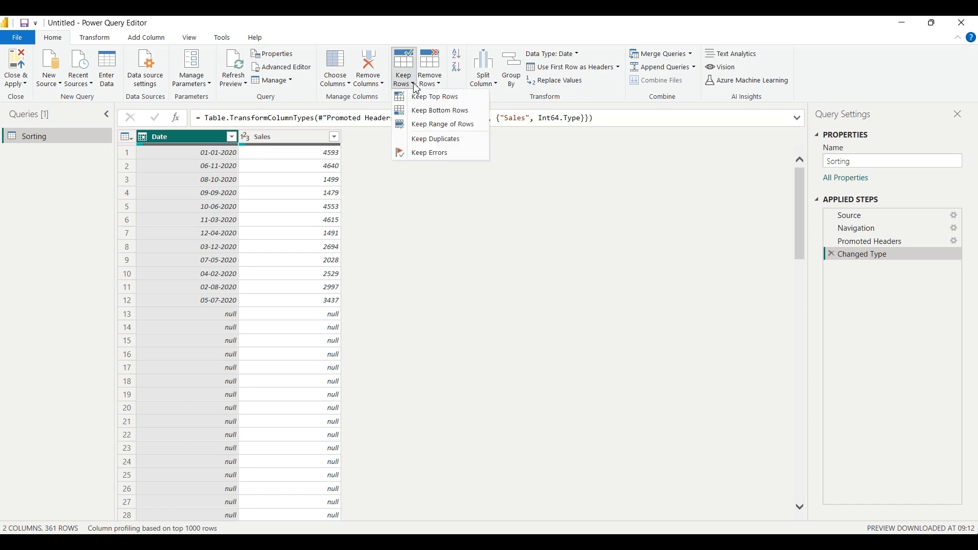
{"action": "left_click", "coordinate": [433, 82]}
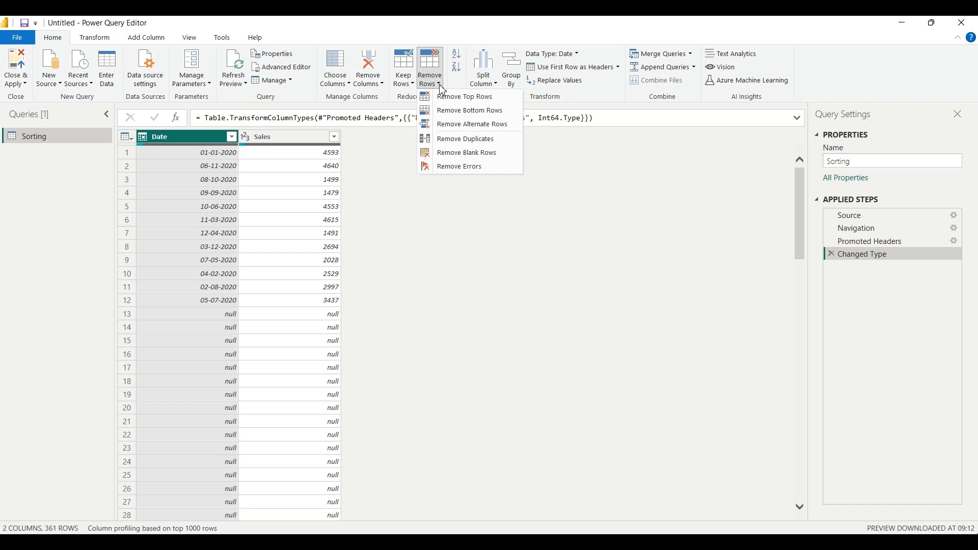
{"action": "left_click", "coordinate": [414, 84]}
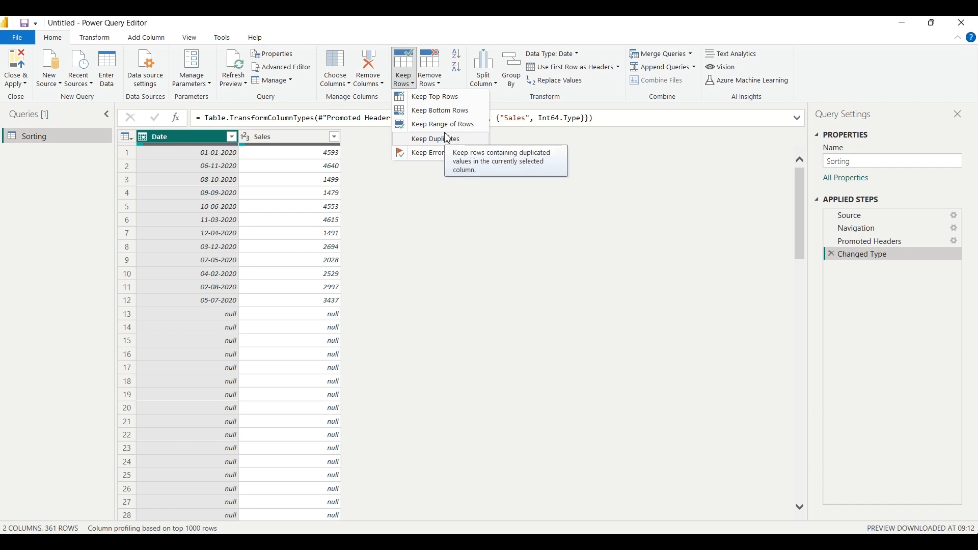
{"action": "left_click", "coordinate": [445, 179]}
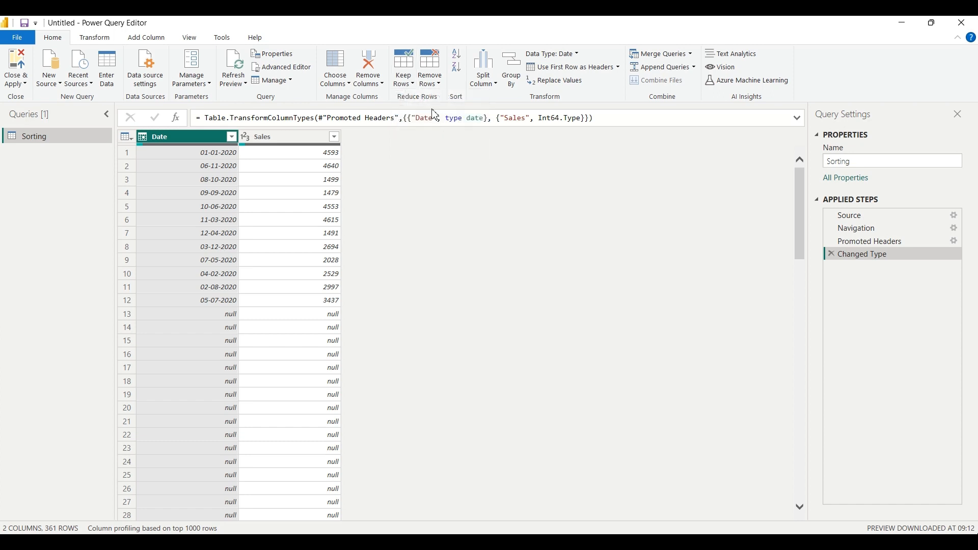
{"action": "left_click", "coordinate": [433, 83]}
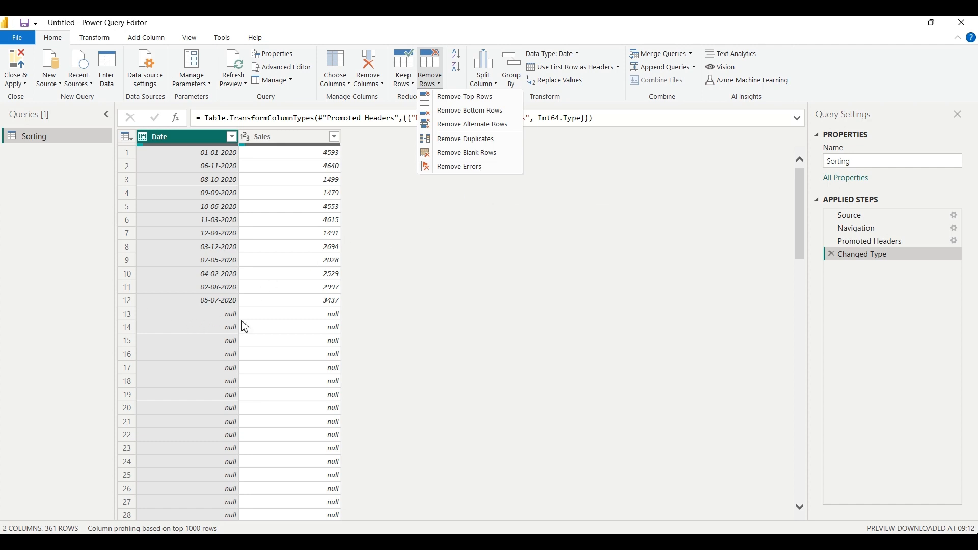
{"action": "left_click", "coordinate": [408, 334]}
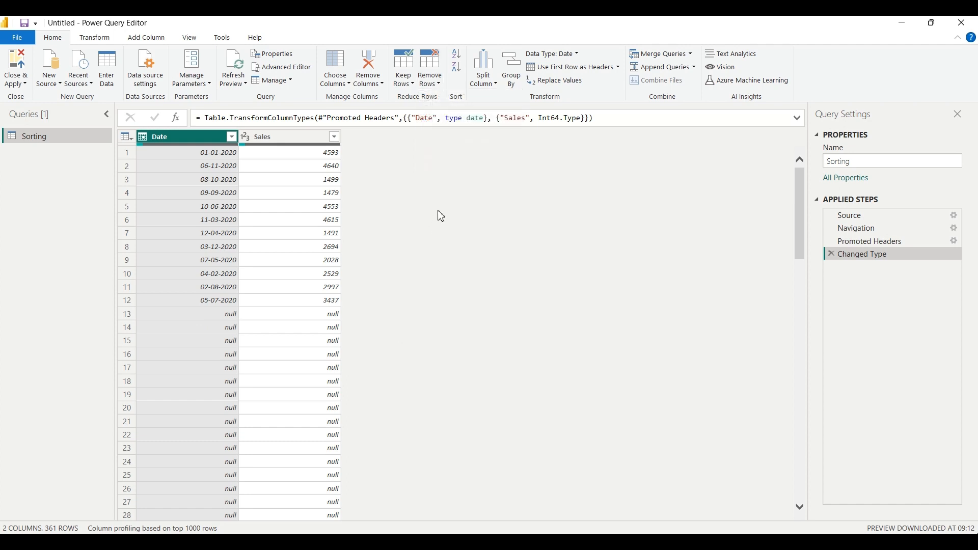
Keep only the top 12 rows of the Sorting query.
{"action": "left_click", "coordinate": [415, 87]}
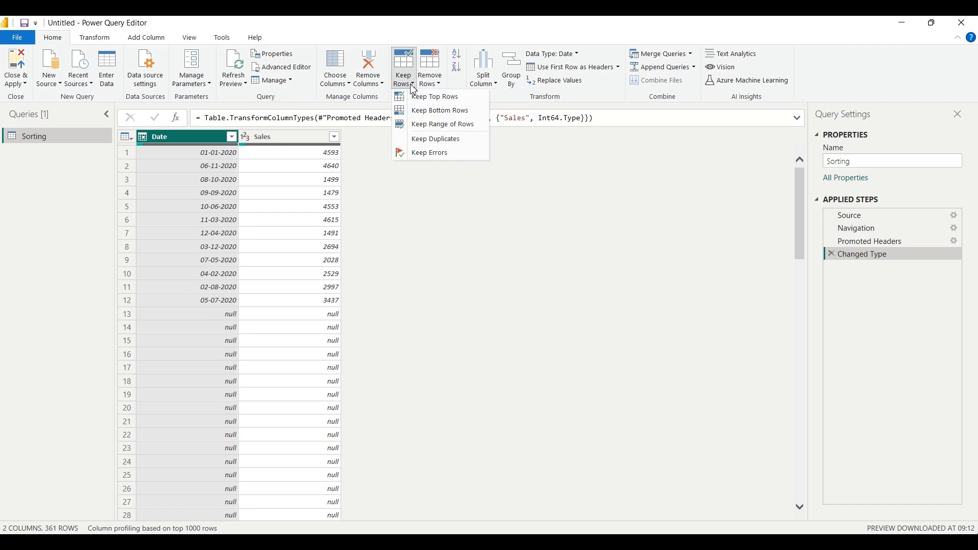
{"action": "left_click", "coordinate": [432, 100]}
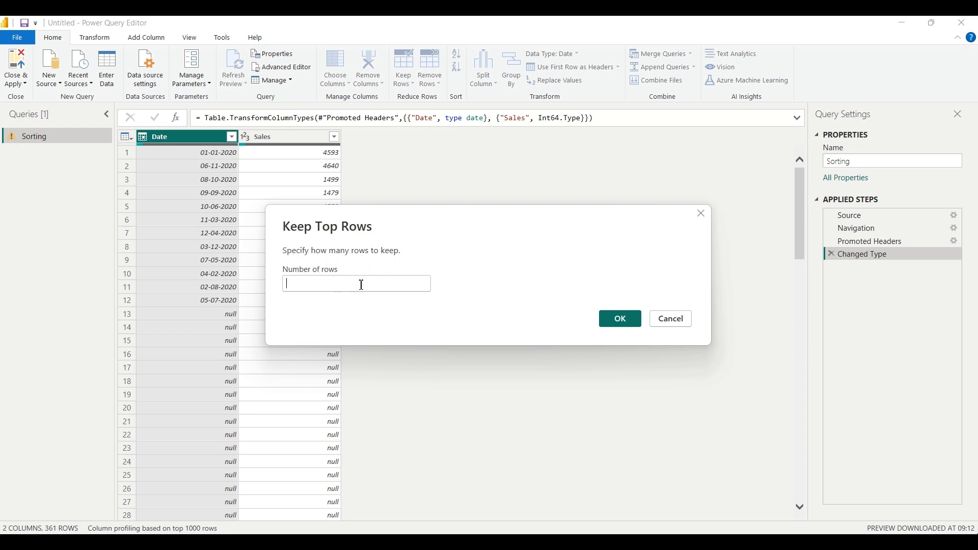
{"action": "type", "text": "12"}
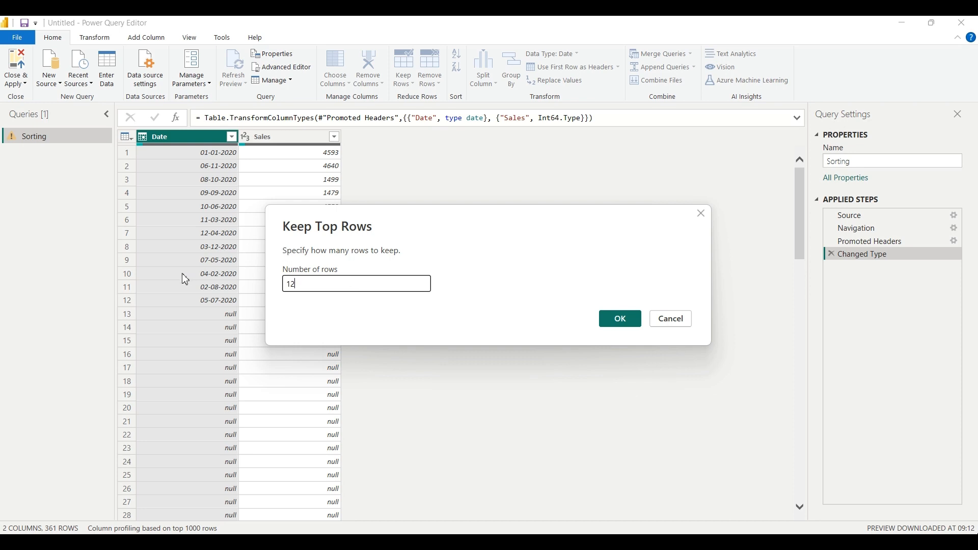
{"action": "left_click", "coordinate": [620, 321]}
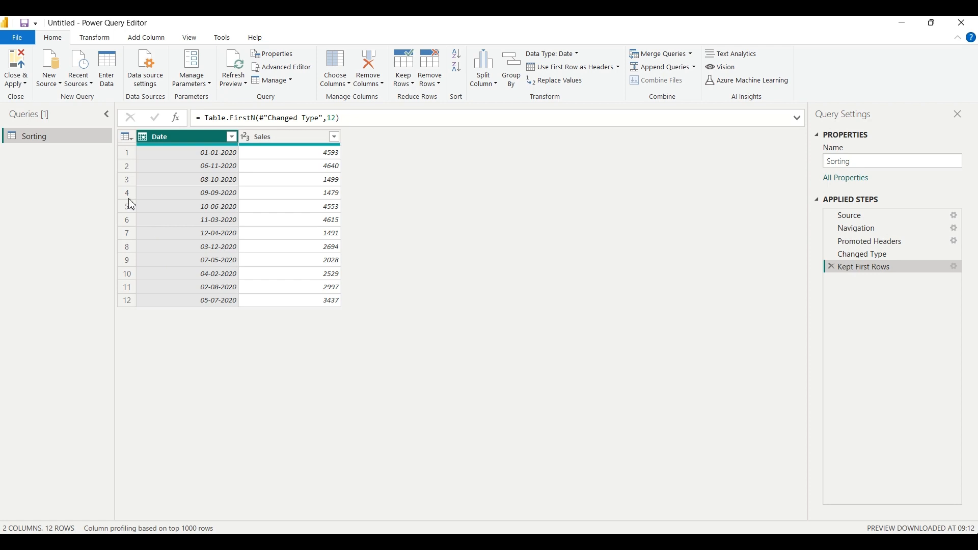
Apply the query changes, close the Power Query Editor and show the loaded Sorting table's data.
{"action": "left_click", "coordinate": [24, 84]}
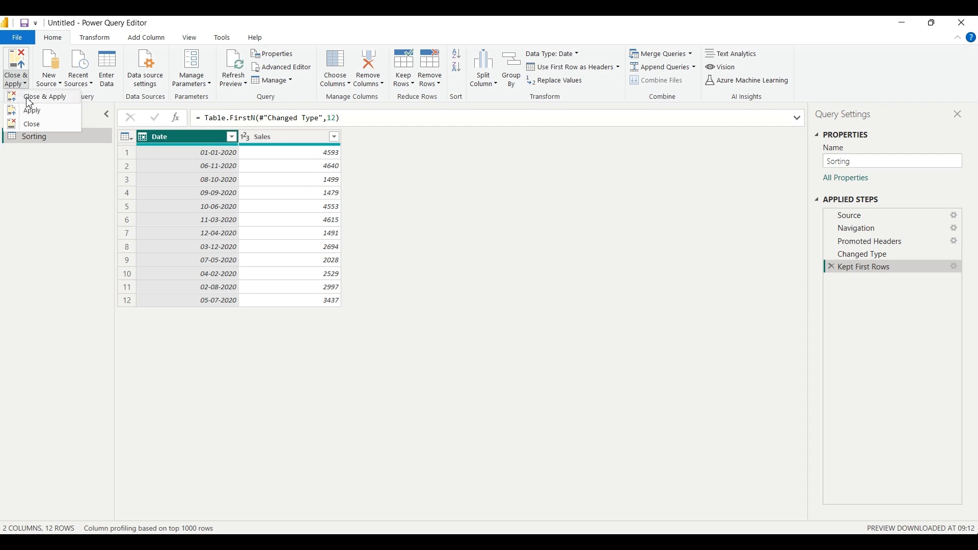
{"action": "left_click", "coordinate": [27, 98]}
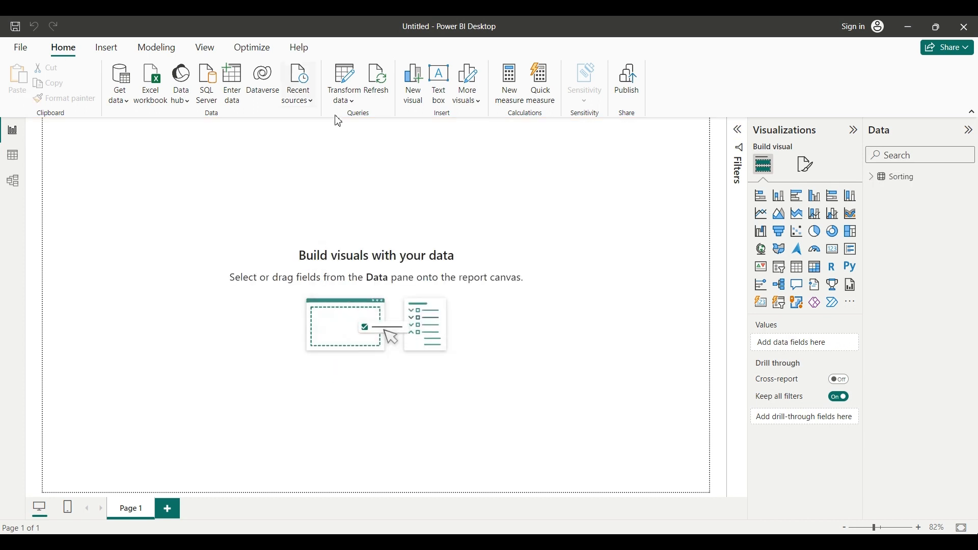
{"action": "left_click", "coordinate": [15, 164]}
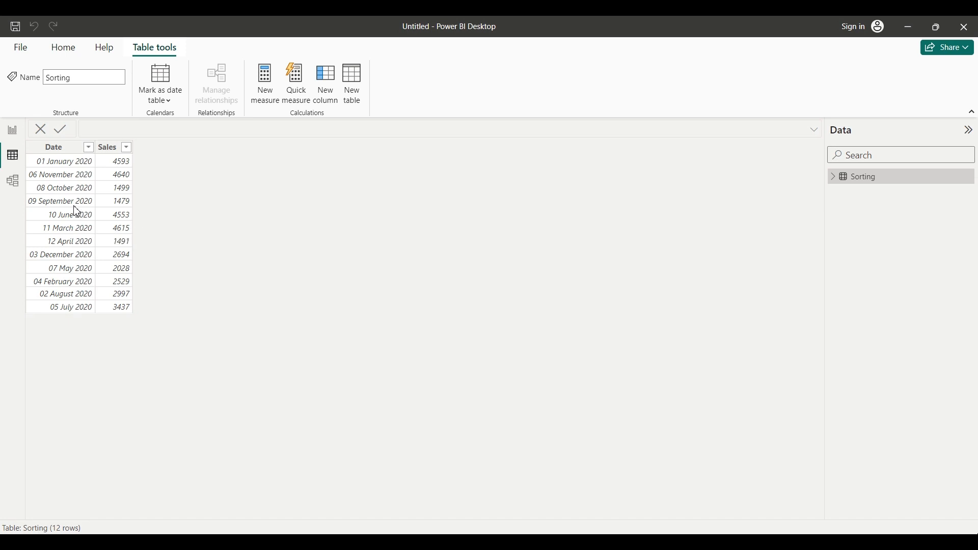
Reopen the Sorting query in the Power Query Editor and add a month number column derived from the Date column.
{"action": "left_click", "coordinate": [13, 135]}
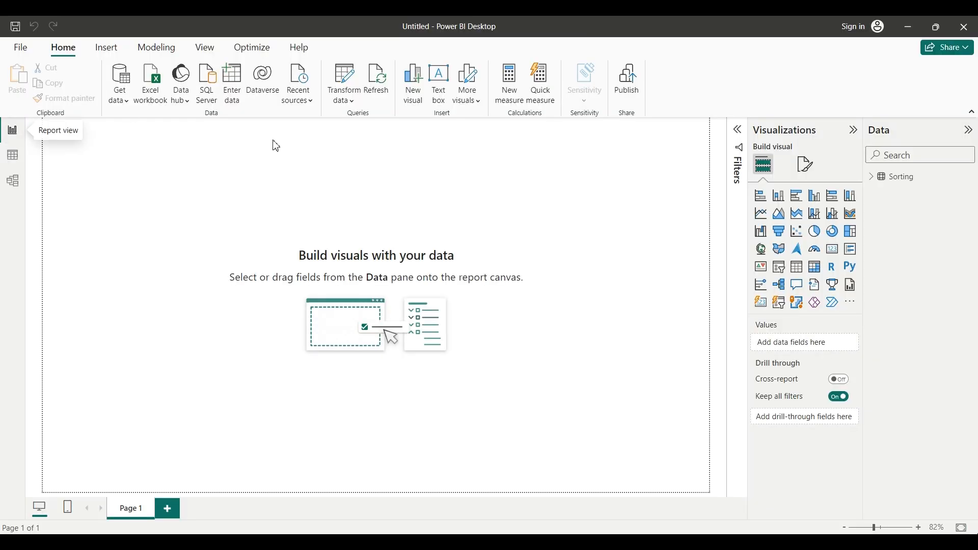
{"action": "left_click", "coordinate": [344, 95]}
{"action": "left_click", "coordinate": [393, 123]}
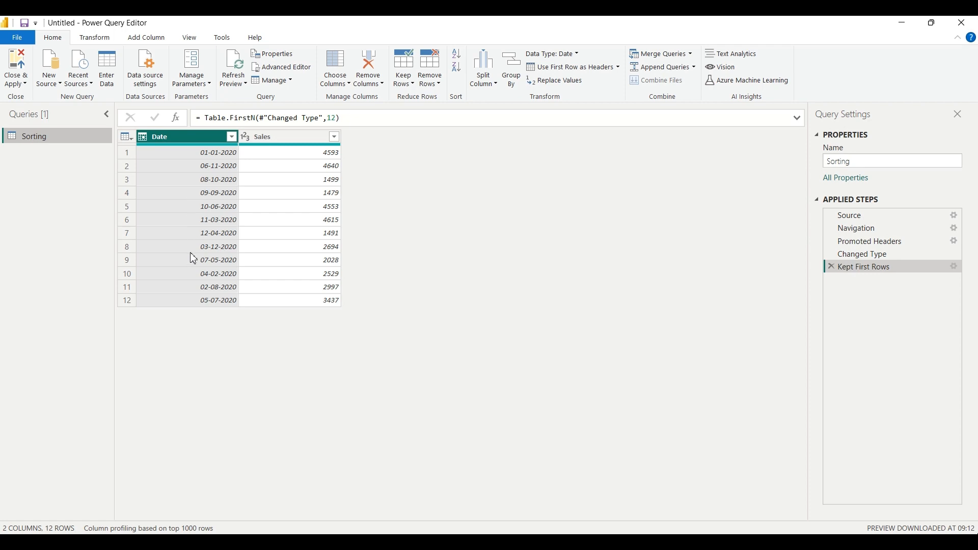
{"action": "left_click", "coordinate": [160, 41]}
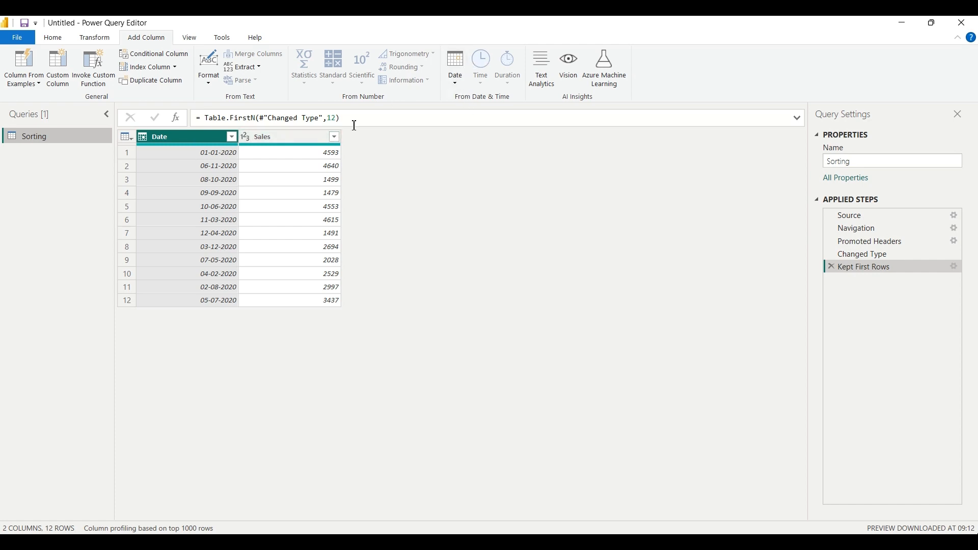
{"action": "left_click", "coordinate": [459, 84]}
{"action": "mouse_move", "coordinate": [511, 157]}
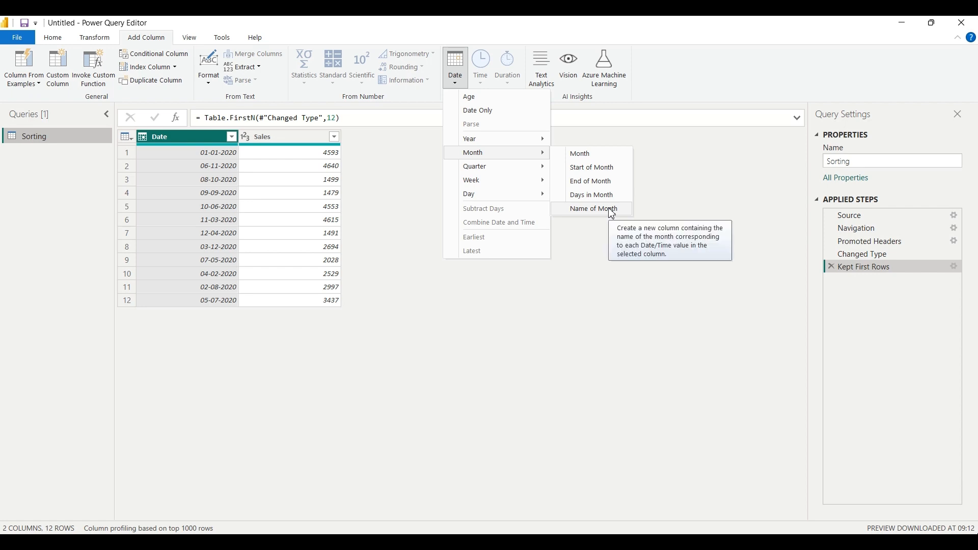
{"action": "left_click", "coordinate": [609, 159]}
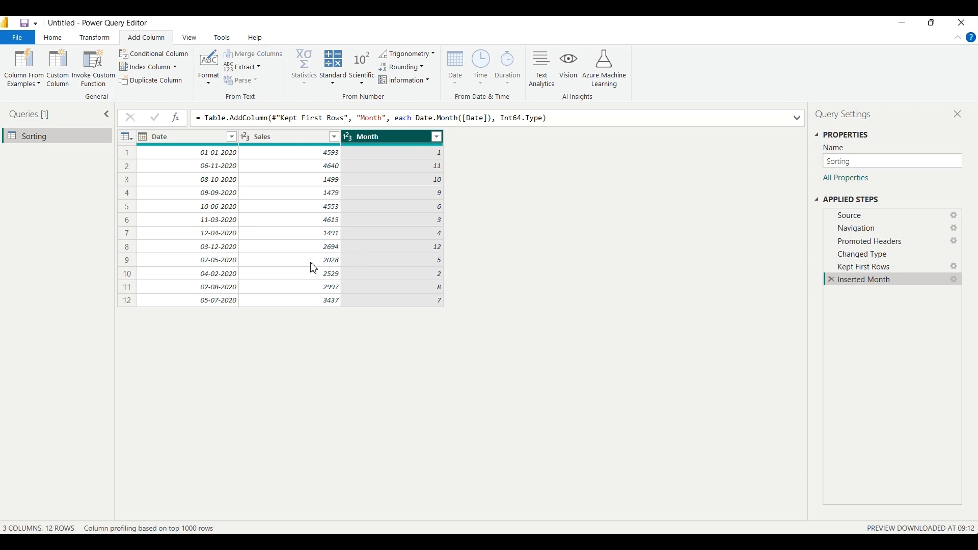
Apply the new Month column, close the Power Query Editor and display the updated Sorting table's data.
{"action": "left_click", "coordinate": [53, 38]}
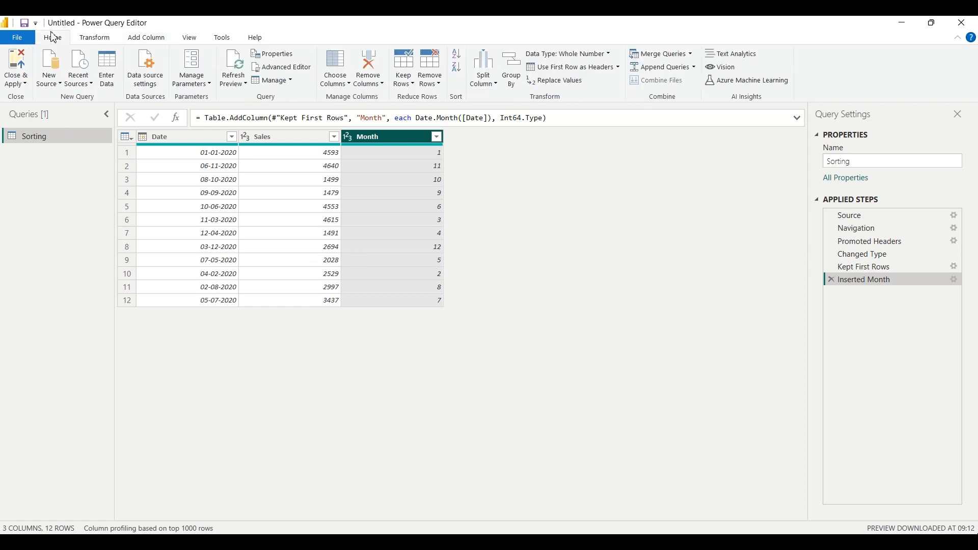
{"action": "left_click", "coordinate": [23, 84]}
{"action": "left_click", "coordinate": [36, 99]}
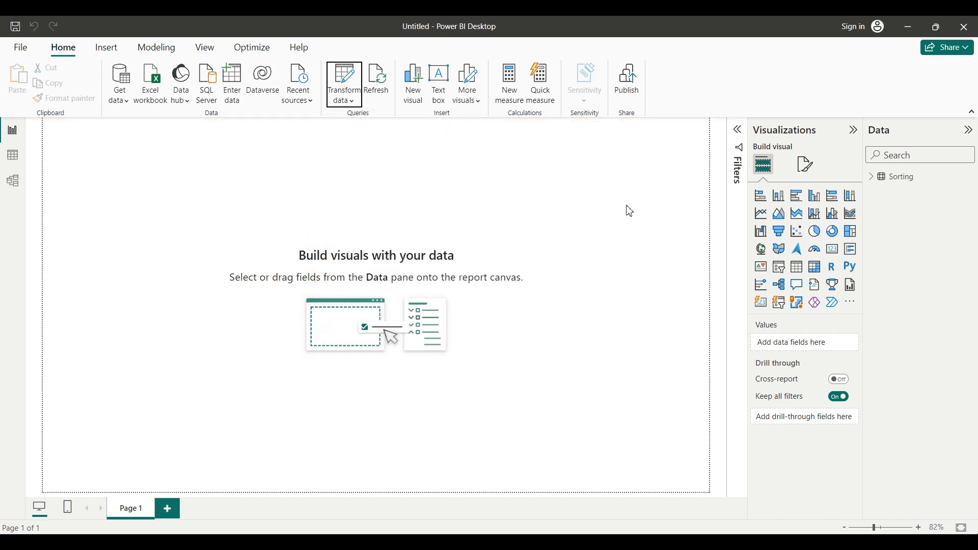
{"action": "left_click", "coordinate": [13, 157]}
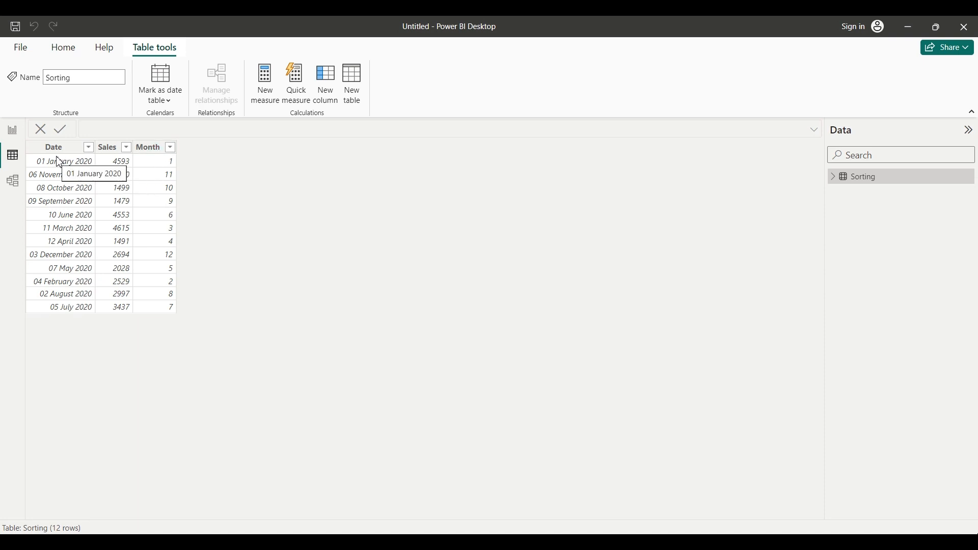
Set the Date column of the Sorting table to sort by the Month column.
{"action": "left_click", "coordinate": [72, 55]}
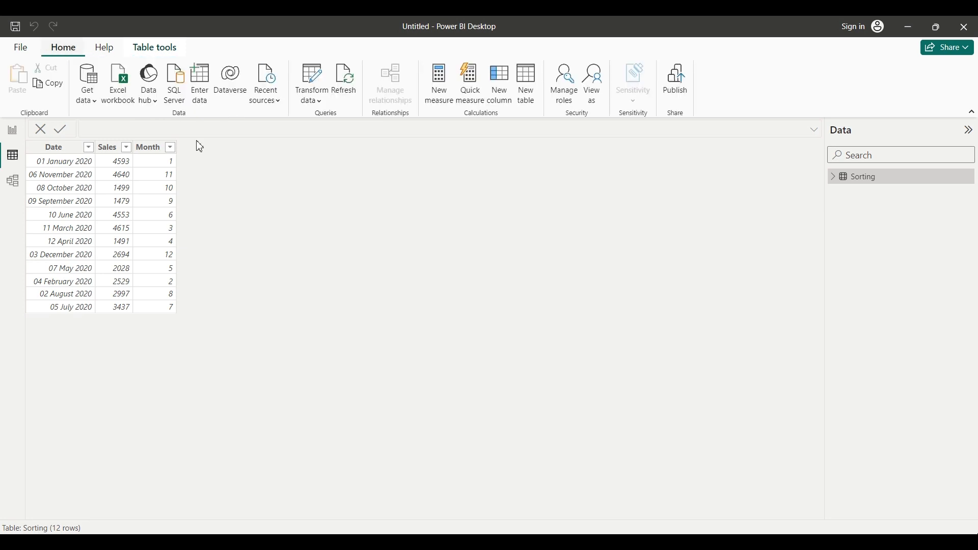
{"action": "left_click", "coordinate": [156, 149]}
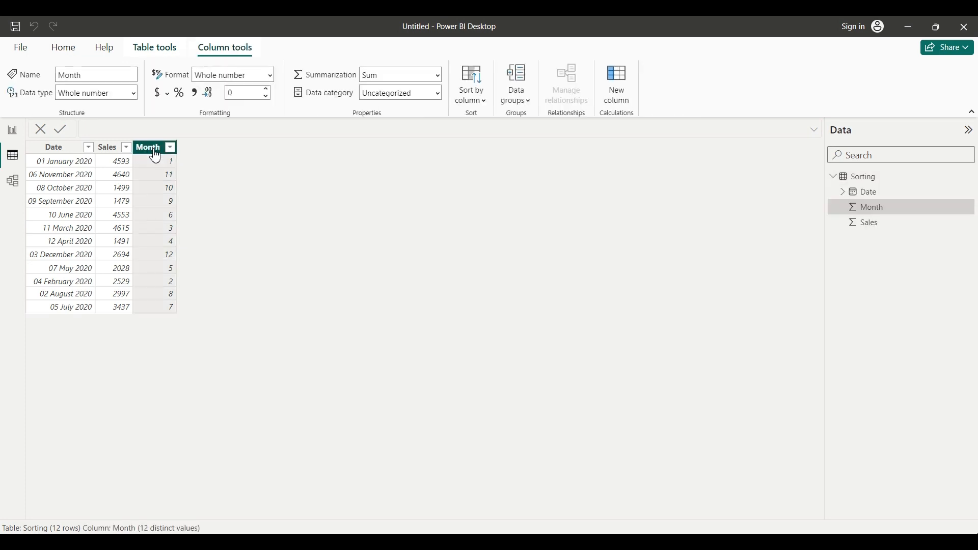
{"action": "left_click", "coordinate": [69, 154]}
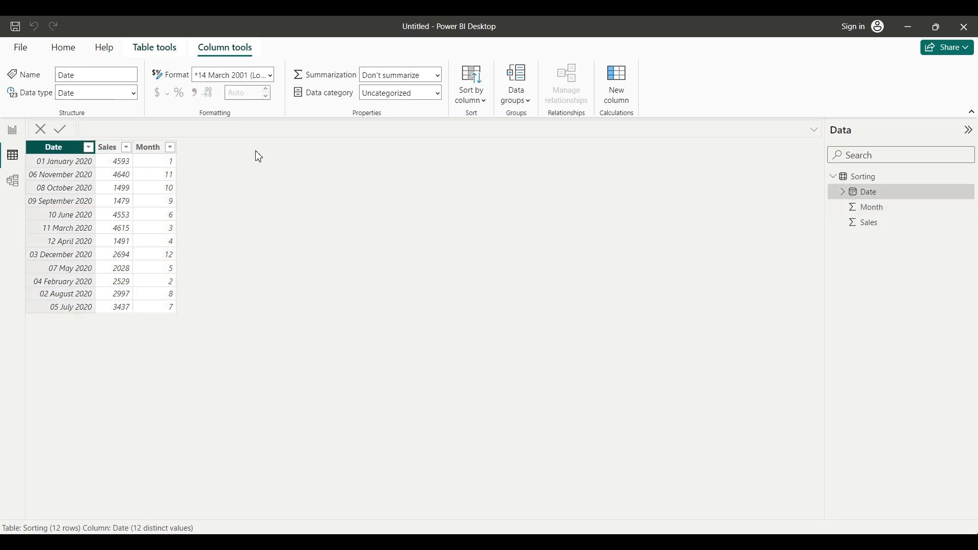
{"action": "left_click", "coordinate": [487, 102]}
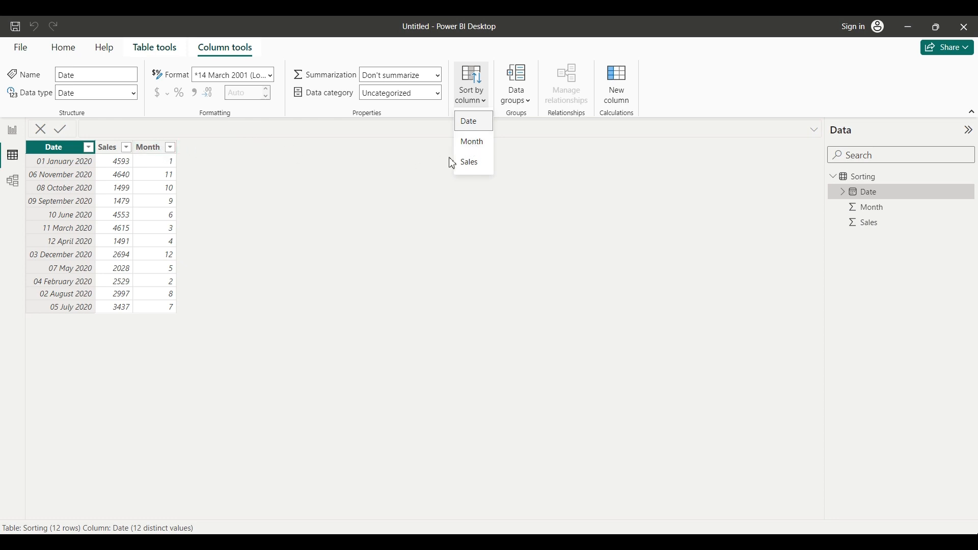
{"action": "left_click", "coordinate": [473, 145]}
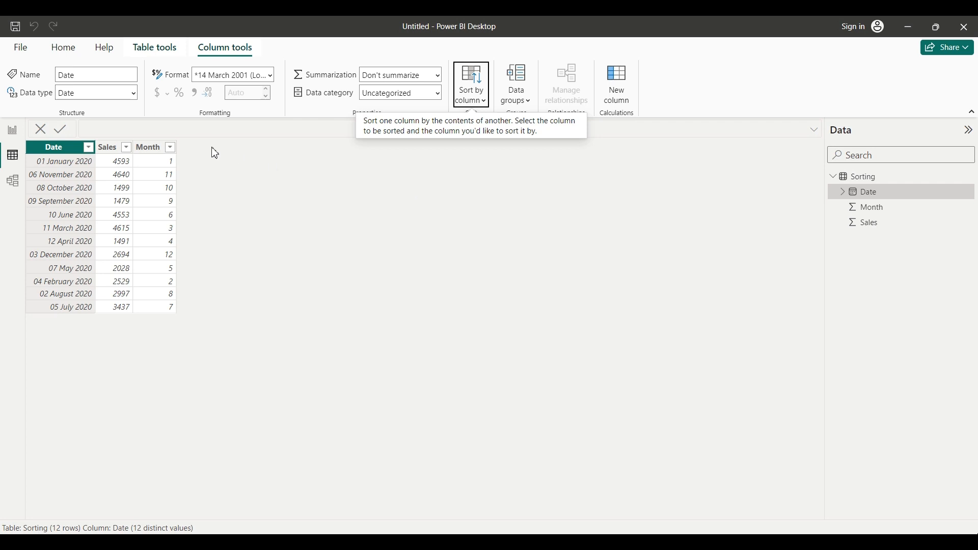
{"action": "left_click", "coordinate": [66, 151]}
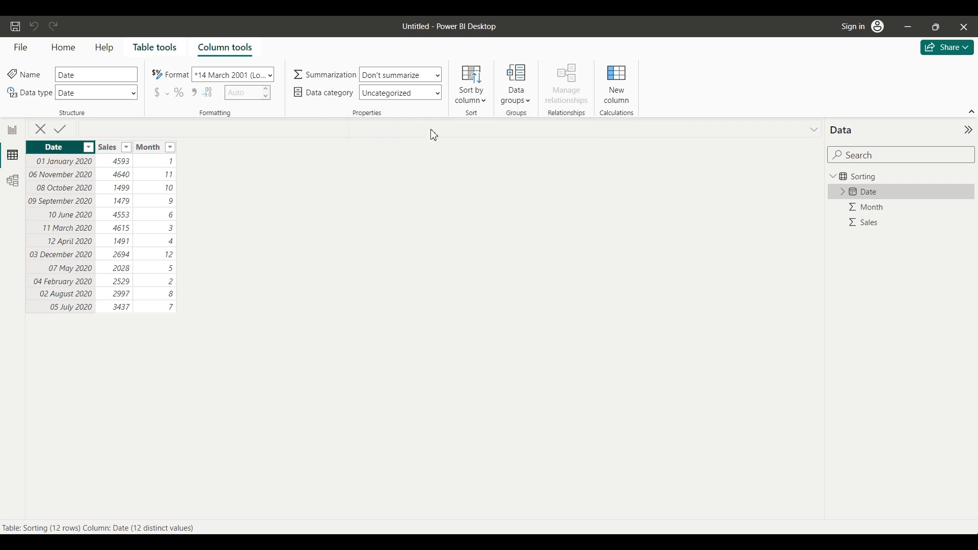
{"action": "left_click", "coordinate": [489, 102]}
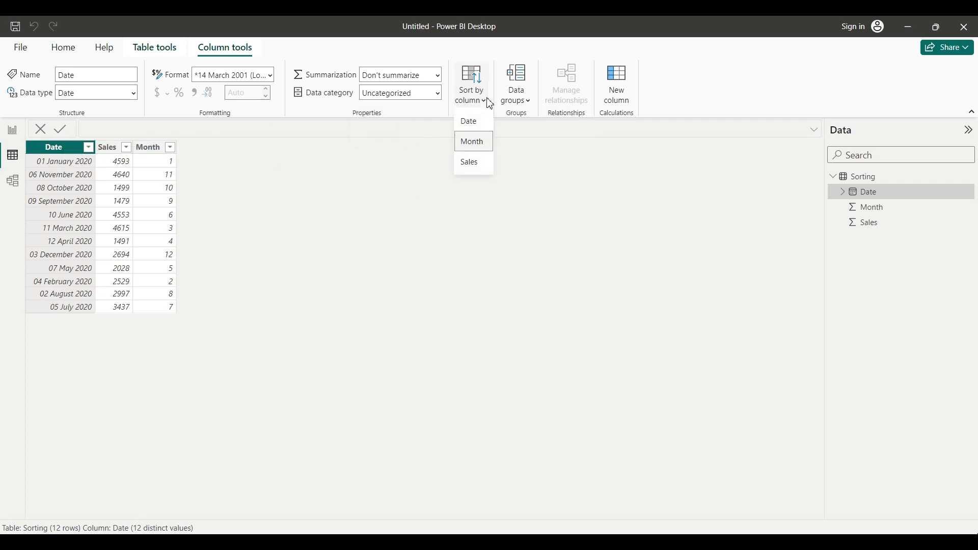
{"action": "left_click", "coordinate": [475, 142]}
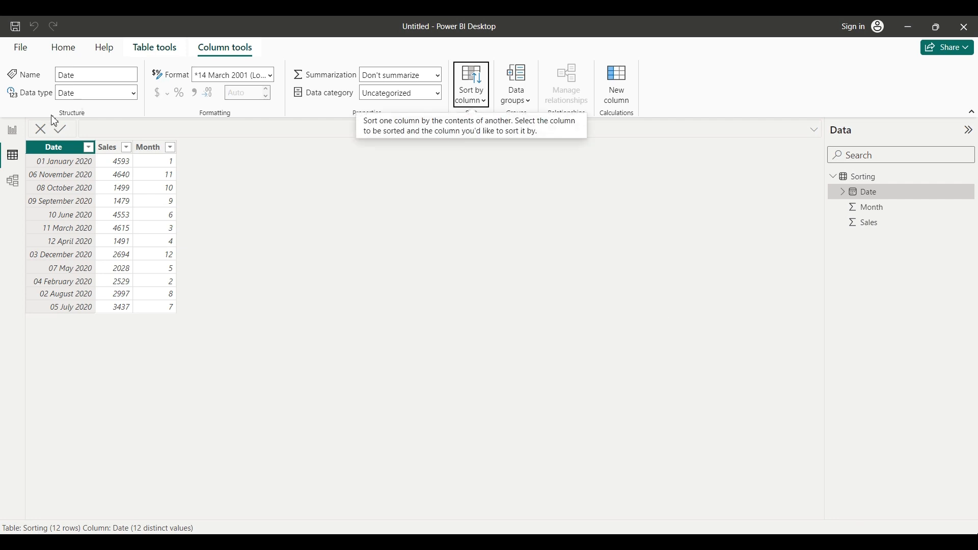
Add a stacked bar chart to the report page with the Date field on its Y-axis.
{"action": "left_click", "coordinate": [12, 132]}
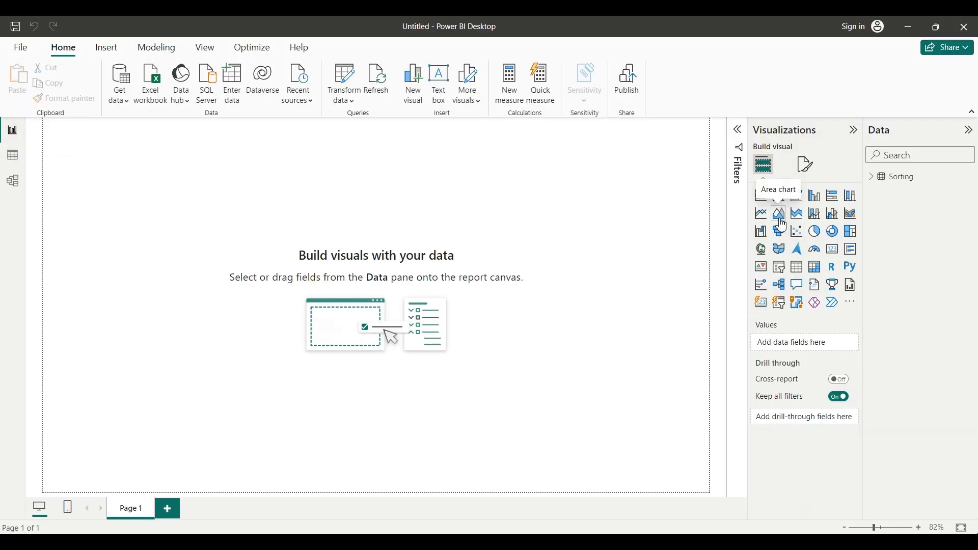
{"action": "left_click", "coordinate": [763, 197]}
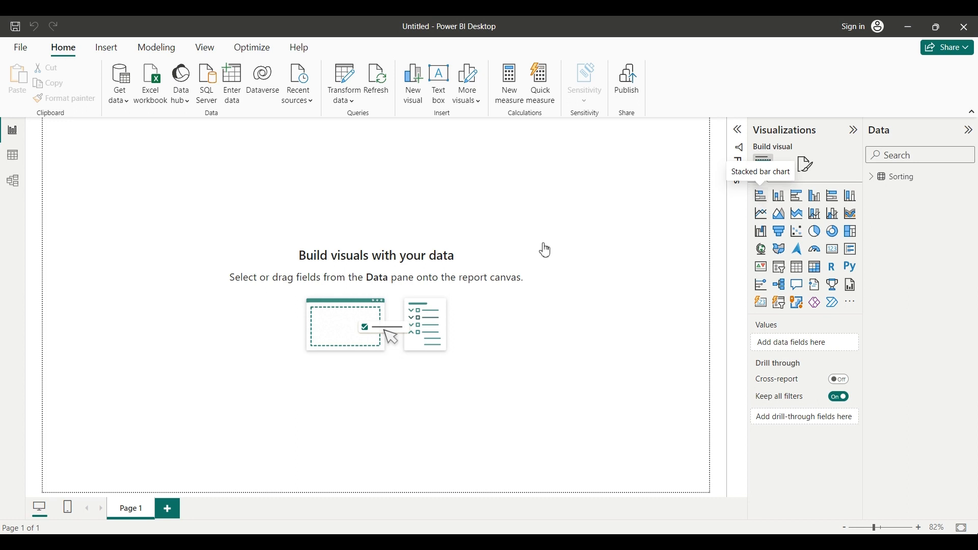
{"action": "left_click", "coordinate": [873, 178]}
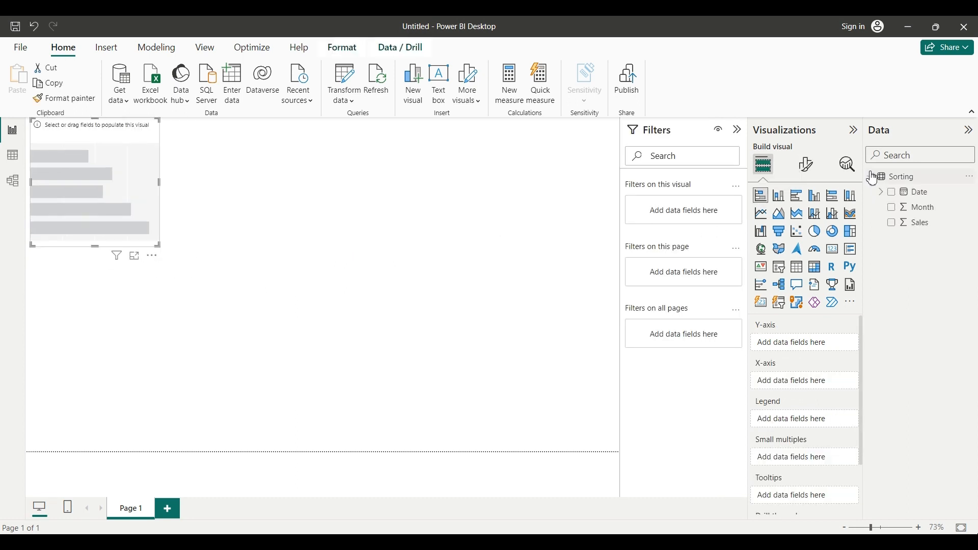
{"action": "left_click", "coordinate": [924, 211]}
{"action": "left_click_drag", "start_coordinate": [921, 193], "coordinate": [803, 343]}
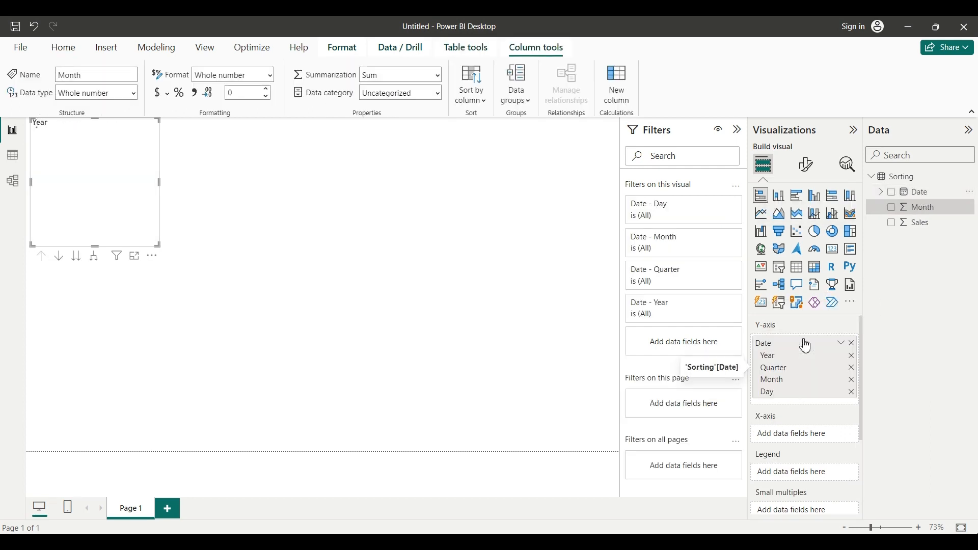
Remove Day, Year and Quarter from the chart's Y-axis date hierarchy, keeping only Month.
{"action": "left_click", "coordinate": [856, 394]}
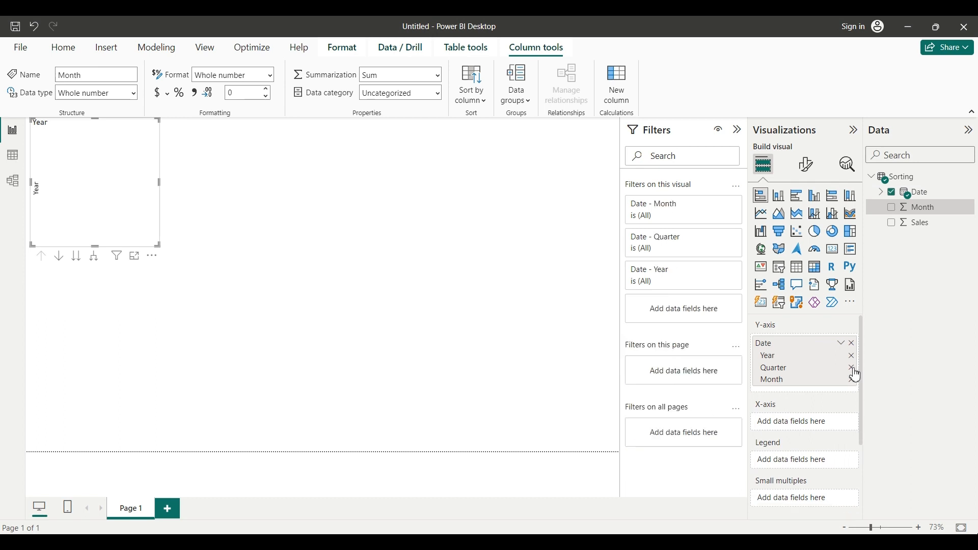
{"action": "left_click", "coordinate": [854, 357]}
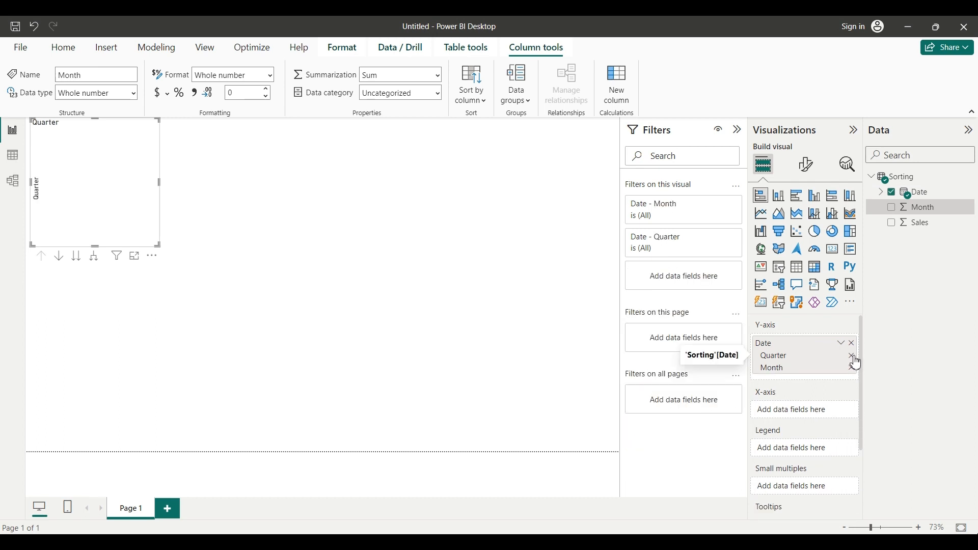
{"action": "left_click", "coordinate": [854, 356]}
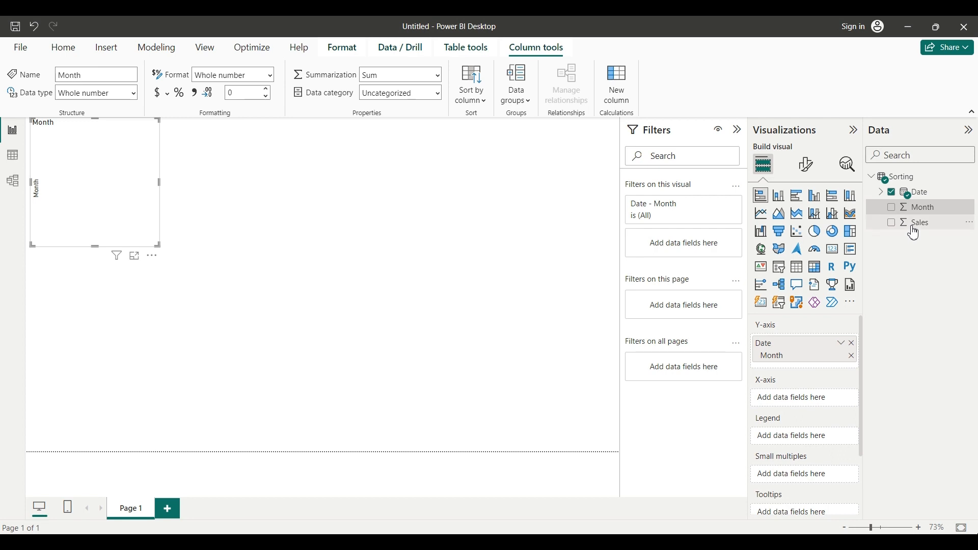
Put the Sales field on the chart's X-axis and enlarge the chart to roughly double its width and height.
{"action": "left_click_drag", "start_coordinate": [915, 234], "coordinate": [795, 408]}
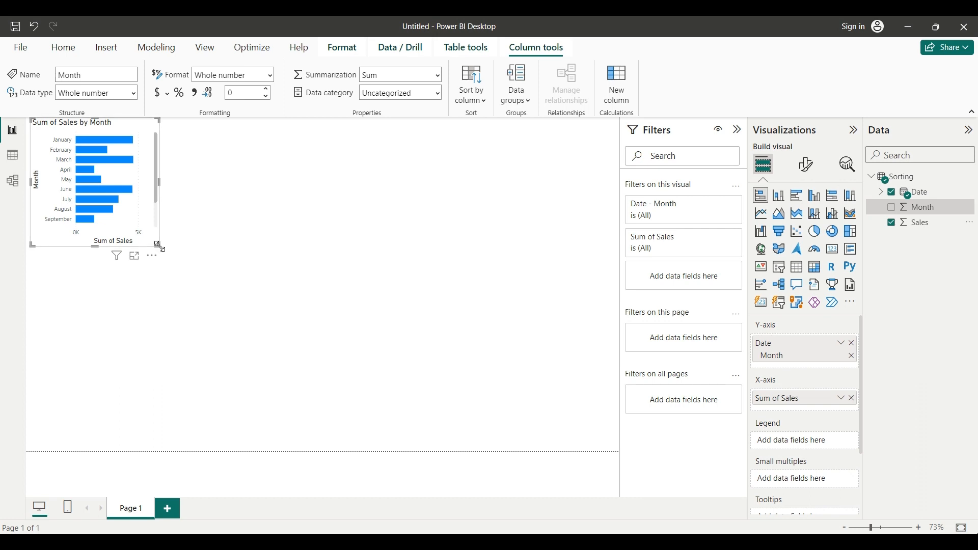
{"action": "left_click_drag", "start_coordinate": [158, 246], "coordinate": [327, 362]}
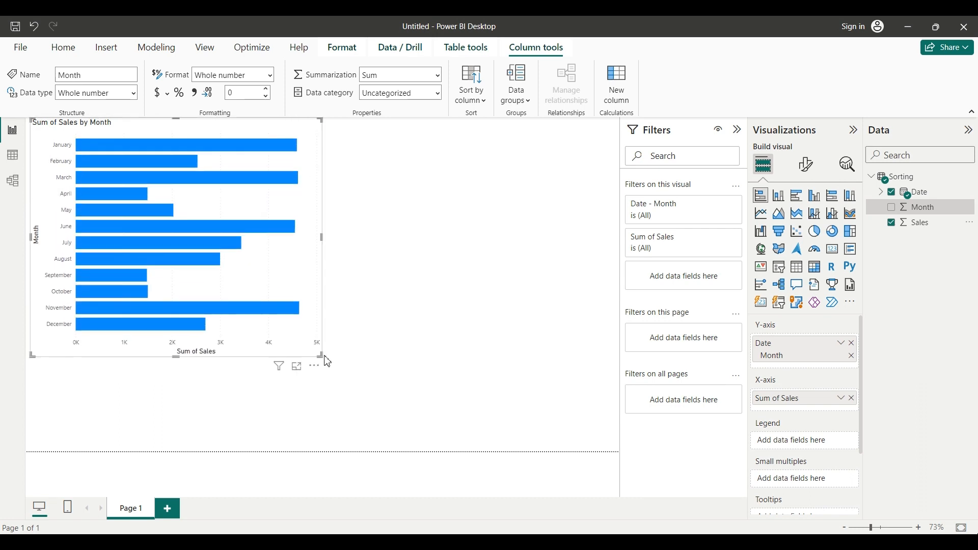